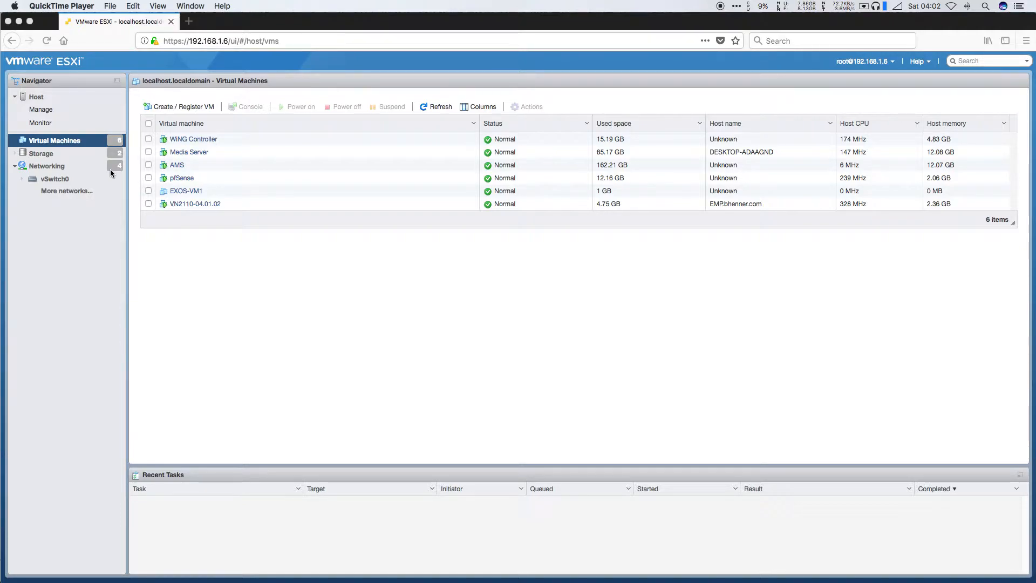
Start deploying a virtual machine from an OVF or OVA file and name it V2110
click(184, 107)
click(184, 106)
click(468, 242)
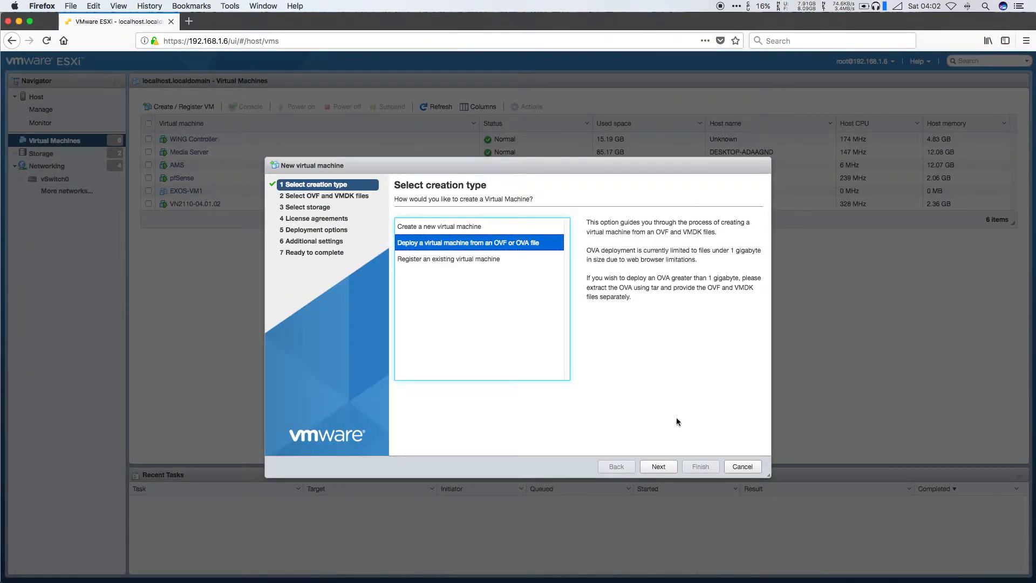
click(659, 466)
text(V21)
key(BackSpace)
text(2110)
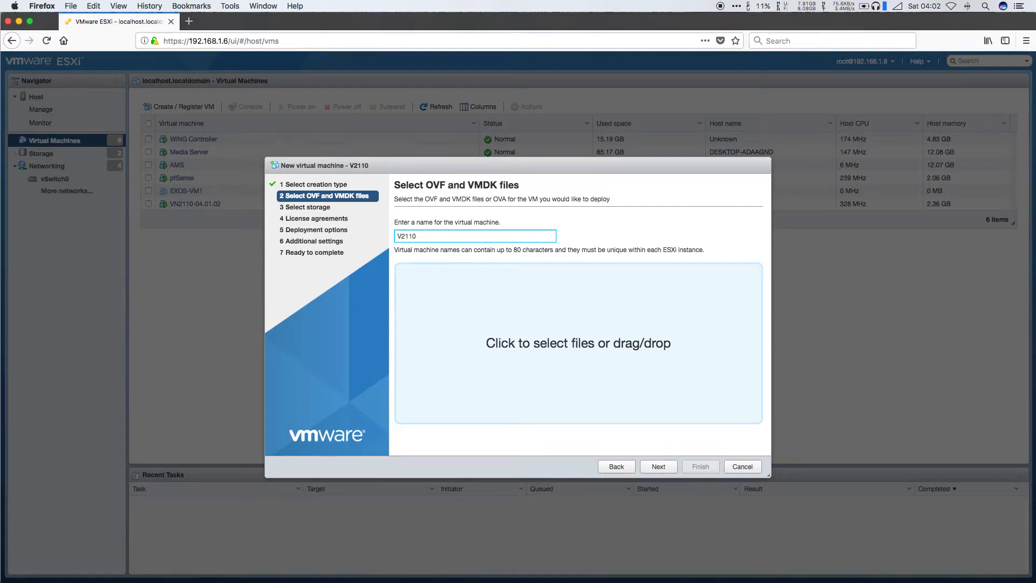
Add the appliance's deployment files to the V2110 virtual machine and proceed to storage selection
key(super+Tab)
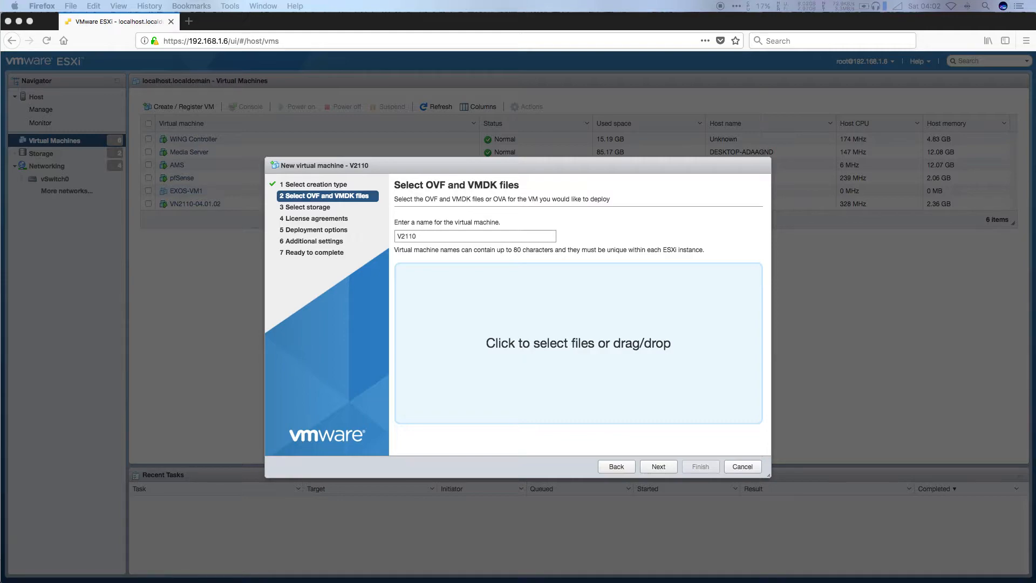
drag(579, 378, 424, 282)
click(672, 471)
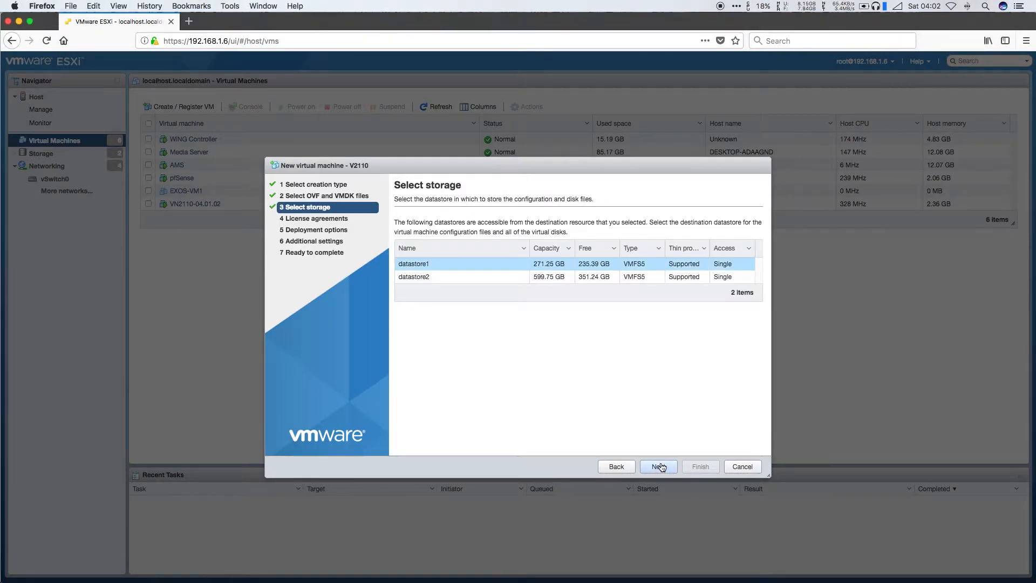
Deploy V2110 to datastore1 with thin provisioning and all interfaces mapped to VM Network
click(661, 467)
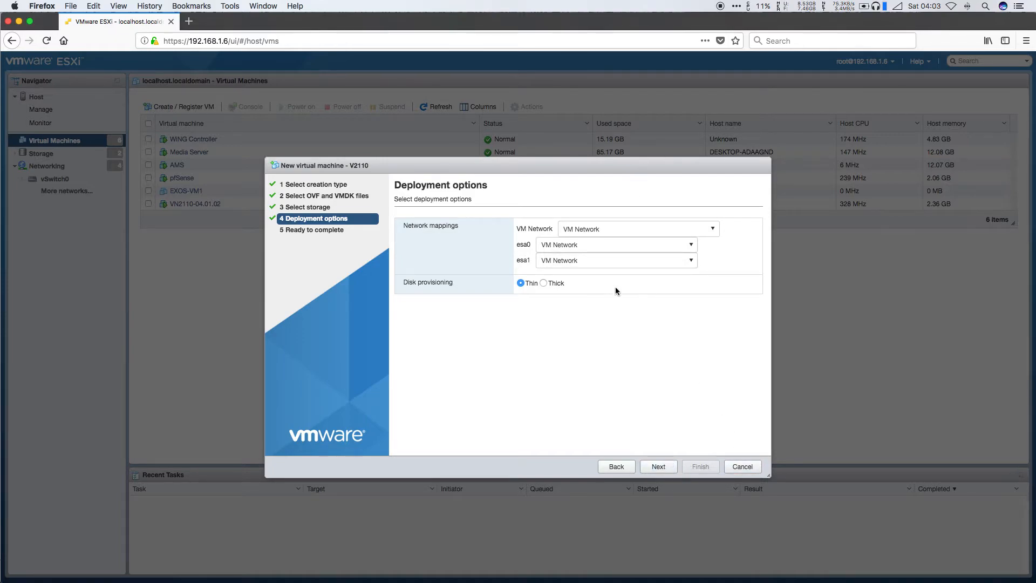
click(665, 467)
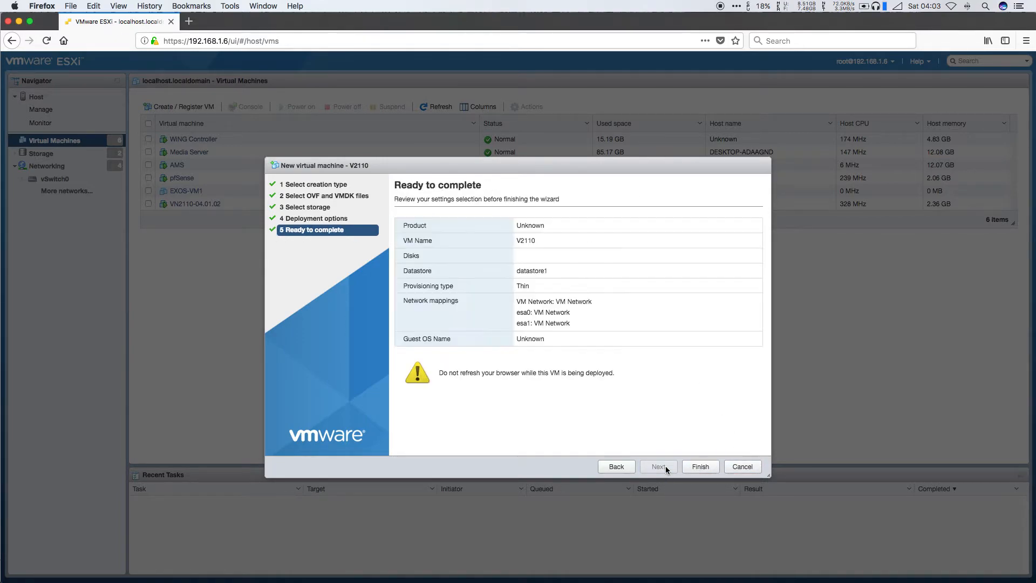
click(696, 467)
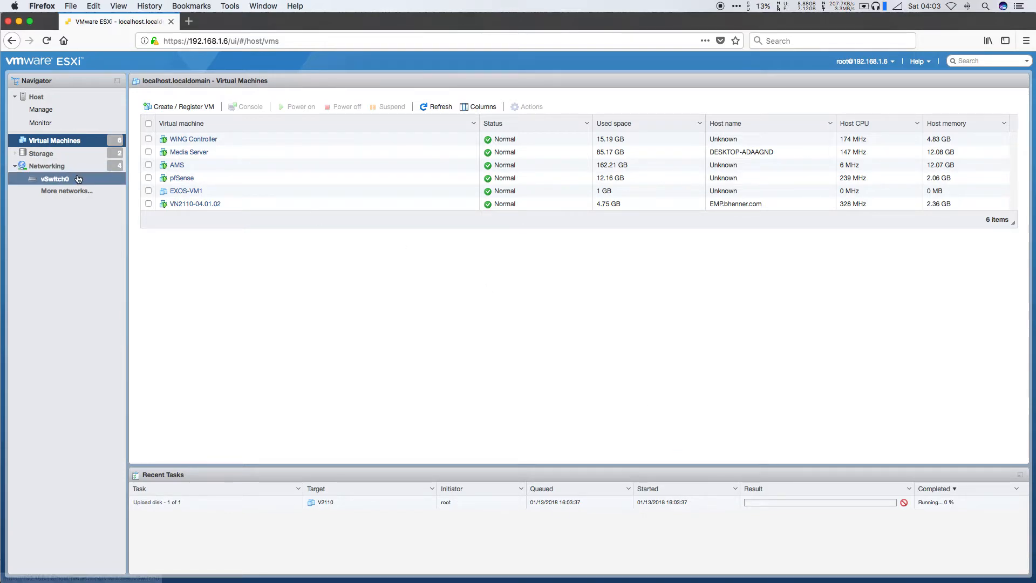
Start a second deployment from an OVF or OVA file, naming the virtual machine Analytics.8.1.4.2
click(177, 108)
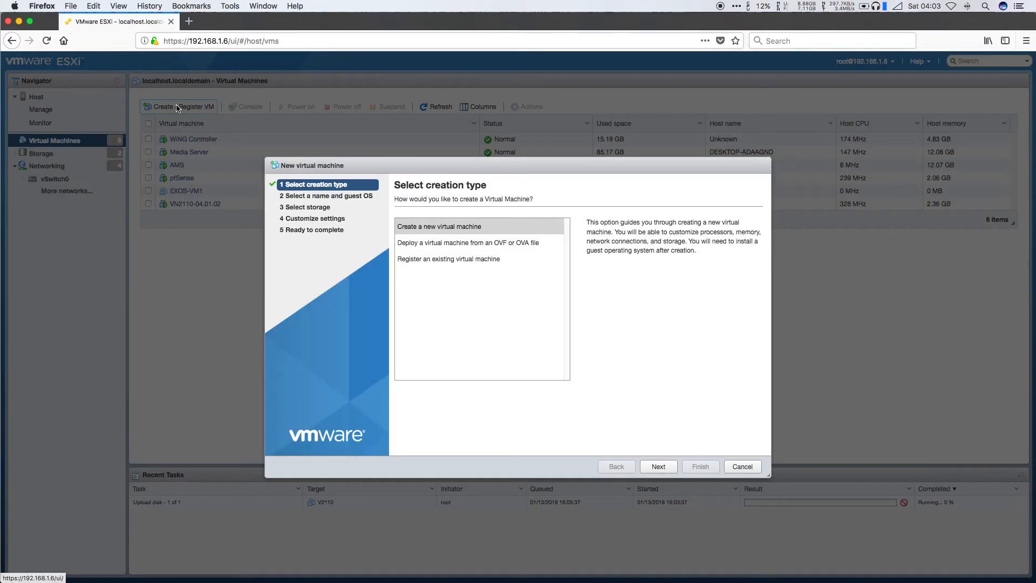
click(485, 244)
click(671, 467)
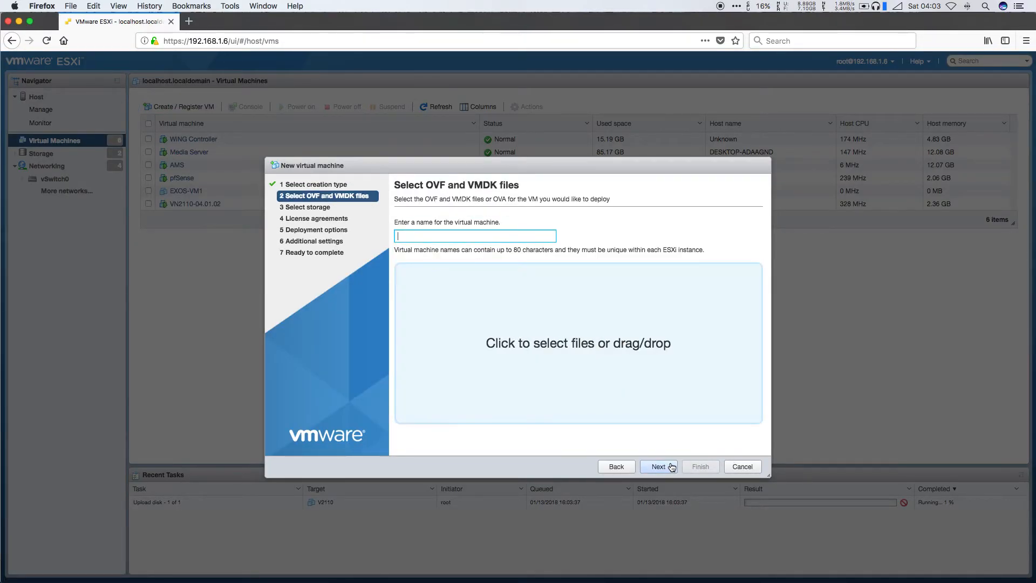
text(Analytics)
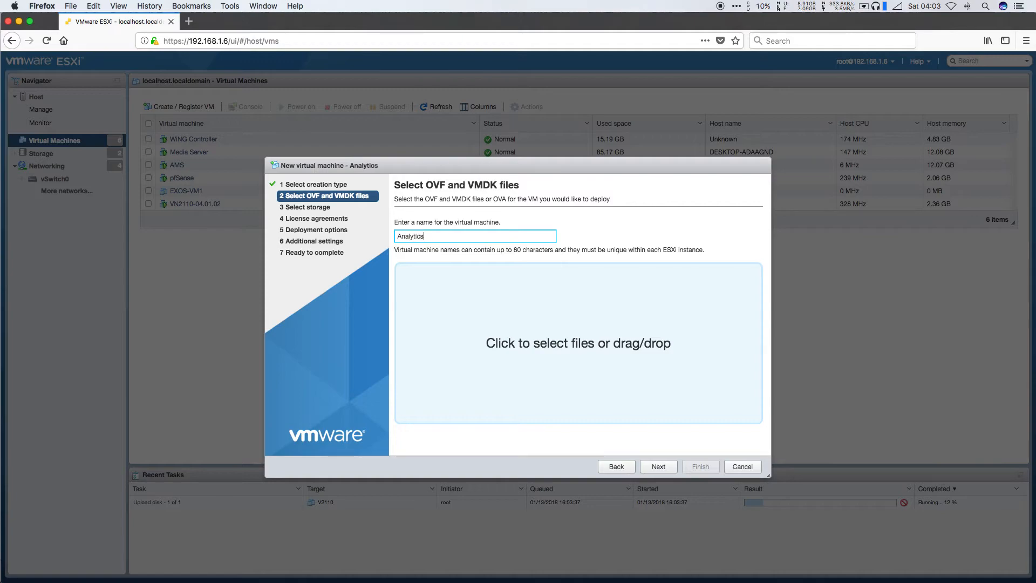
text(.8.1.4.2)
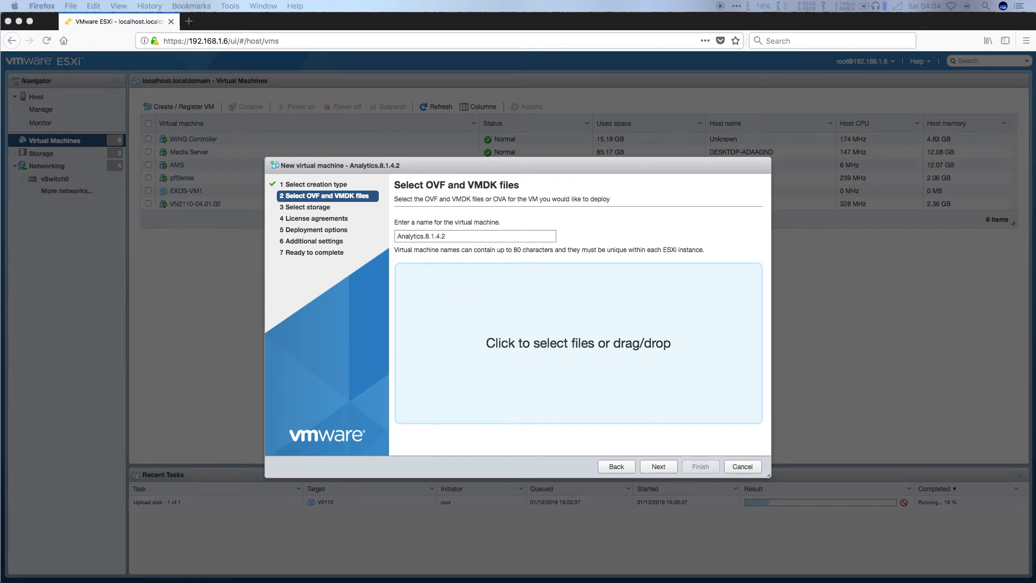
Add purview_appliance_8.1.2.4-Small.ova to the deployment and change the virtual machine name to Analytics.8.1.2.4
drag(603, 271, 604, 272)
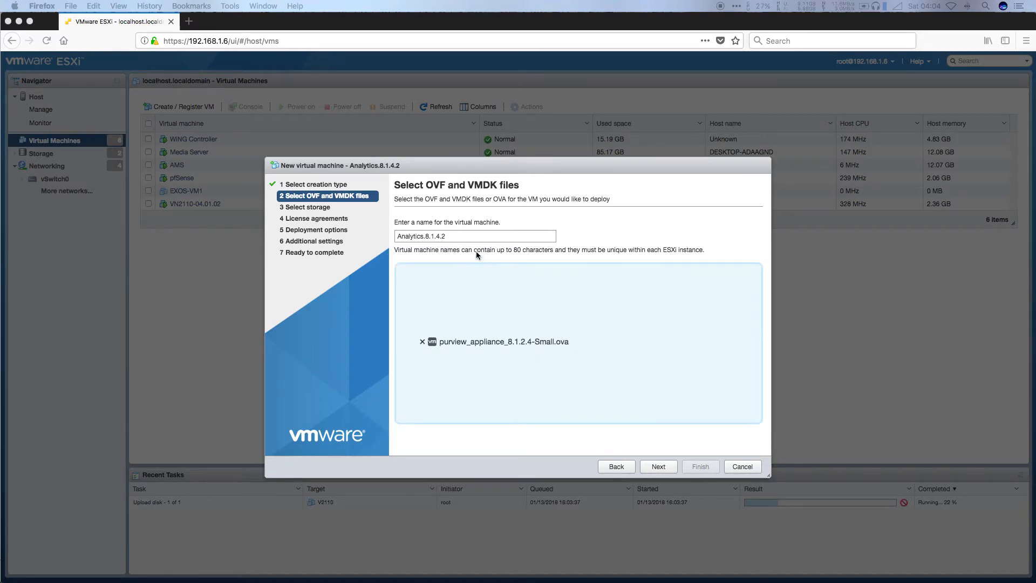
click(475, 238)
key(BackSpace)
key(BackSpace)
key(BackSpace)
text(2.4)
click(658, 467)
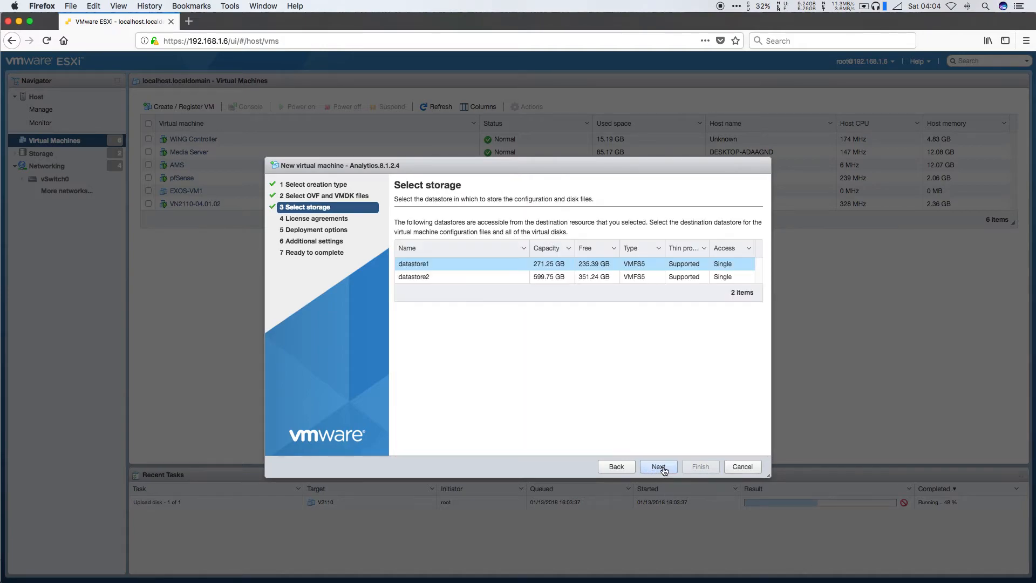
Choose datastore1 as the storage for Analytics.8.1.2.4 and accept the end-user license agreement
click(668, 468)
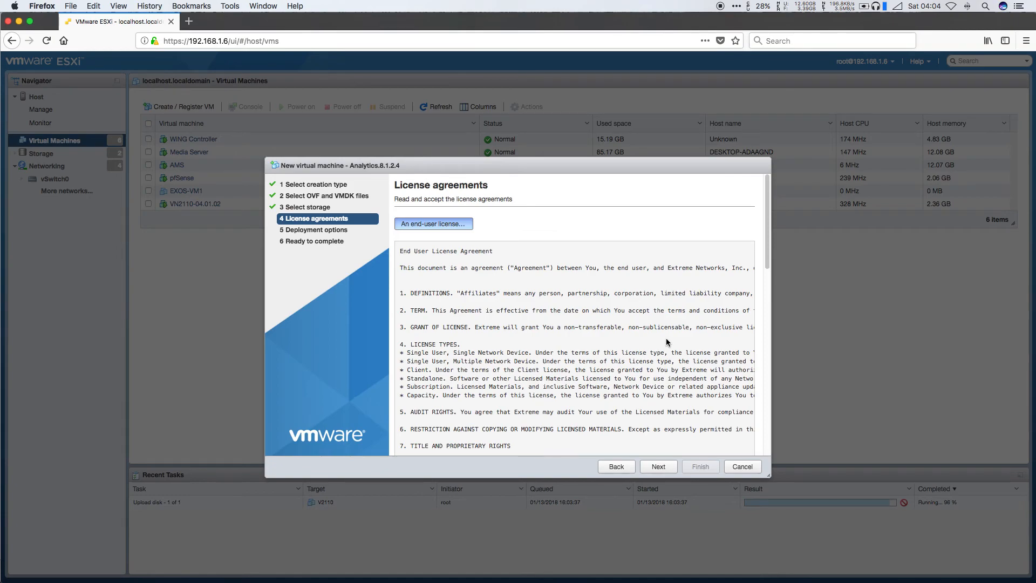
drag(766, 249, 765, 453)
click(658, 466)
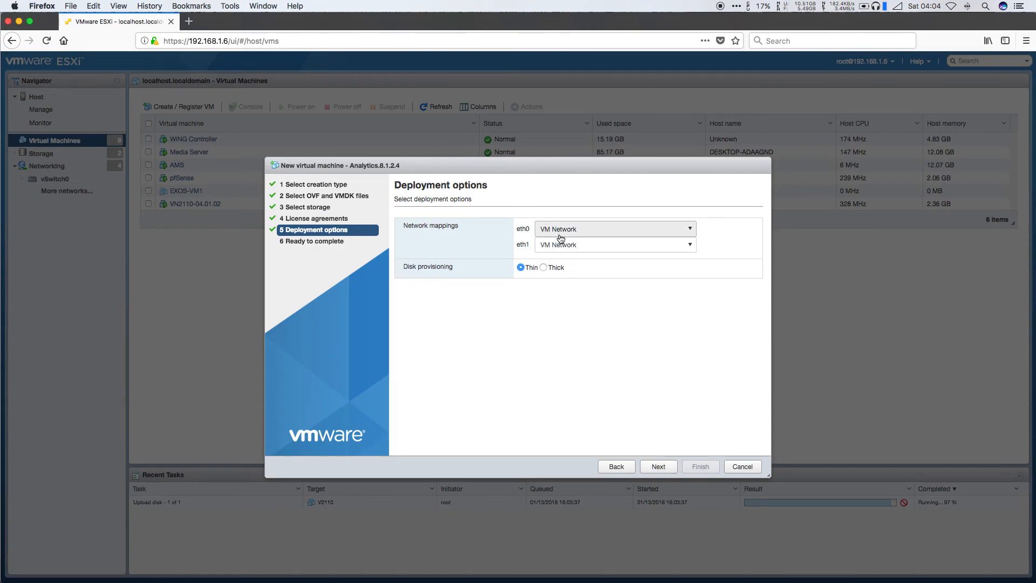
Keep eth0 and eth1 mapped to VM Network with thin provisioning, and finish deploying Analytics.8.1.2.4
click(606, 245)
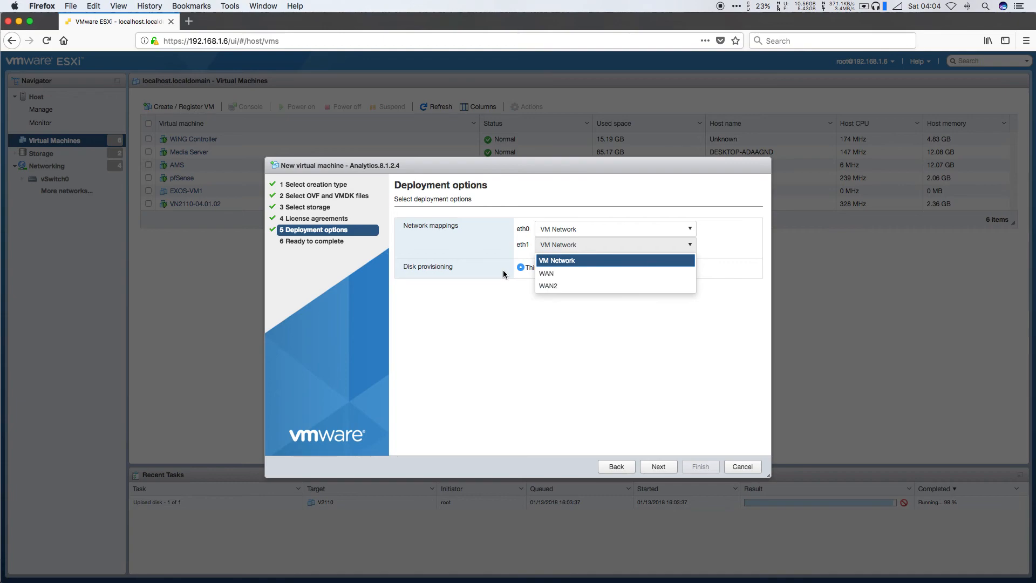
click(517, 257)
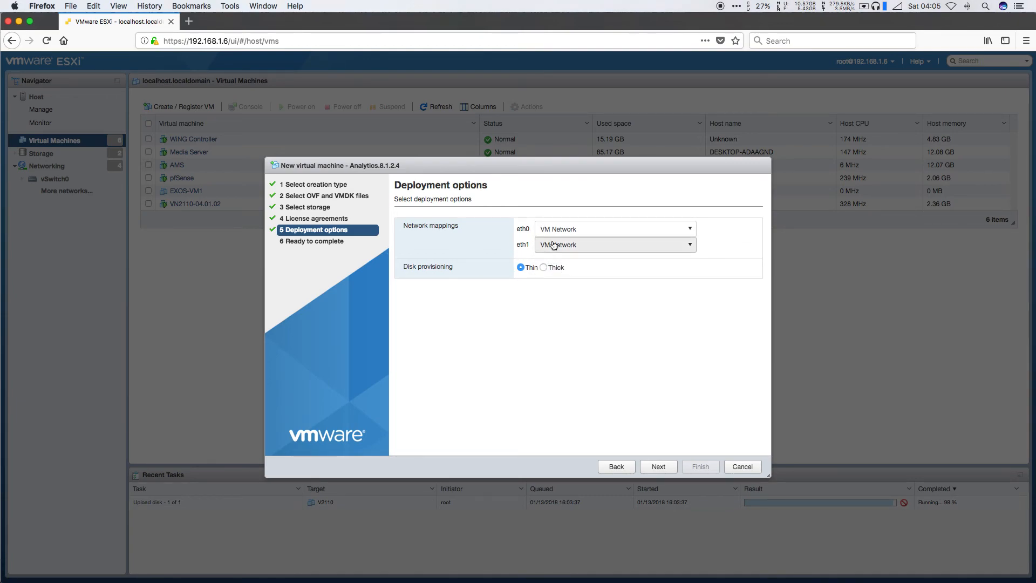
click(660, 467)
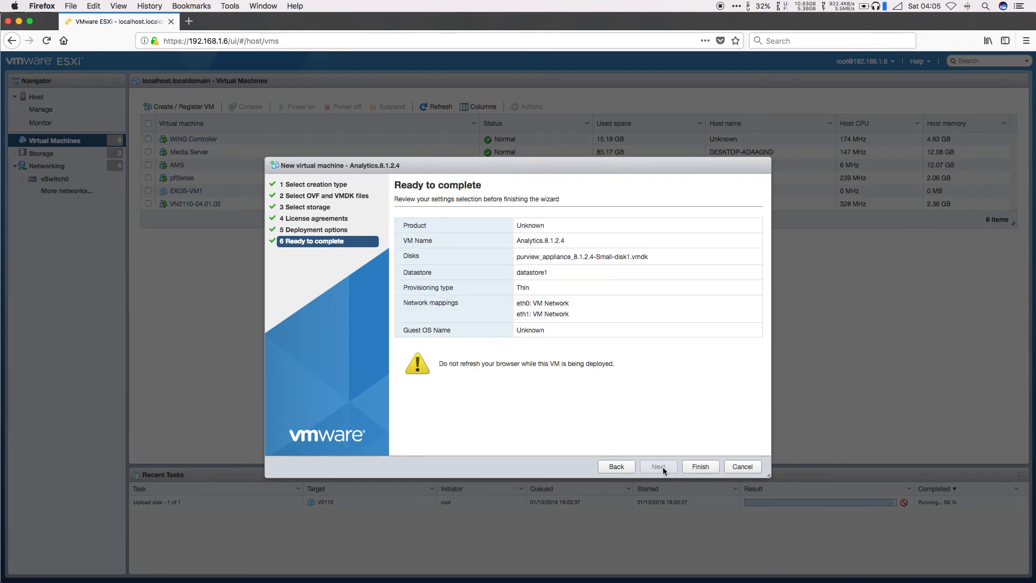
click(711, 468)
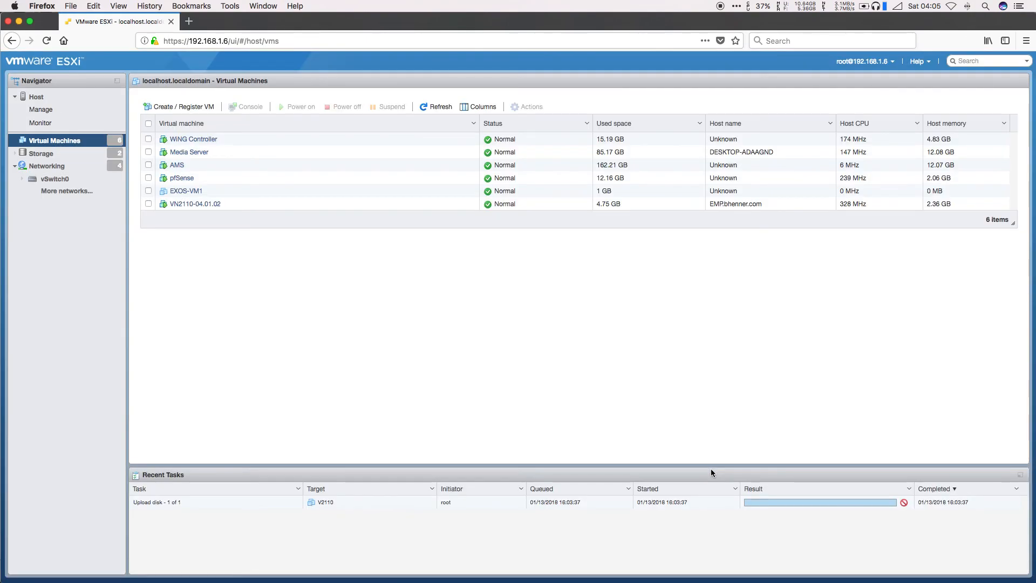
Start a third virtual machine deployment from an OVF or OVA file
click(184, 108)
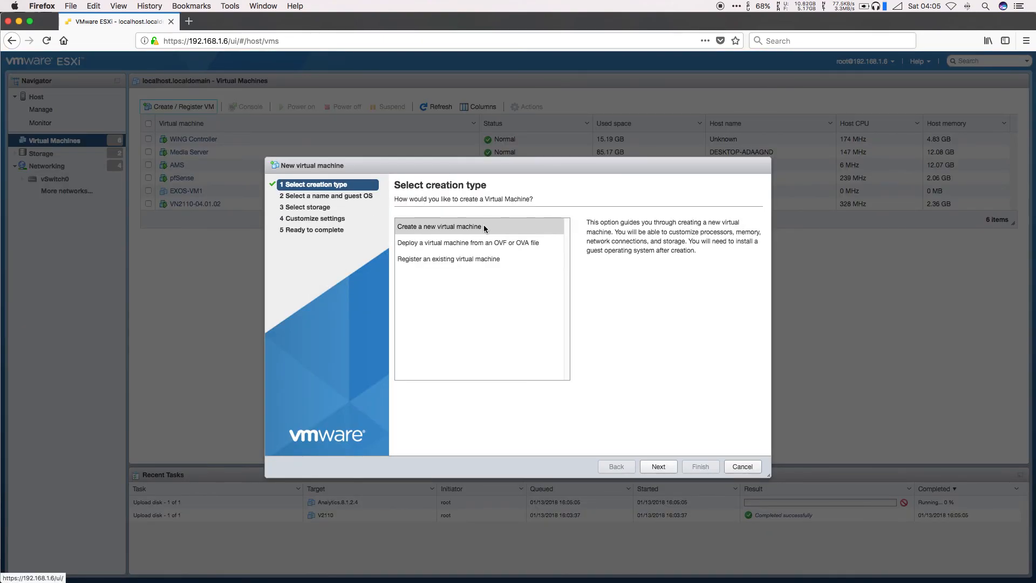
click(475, 243)
click(667, 467)
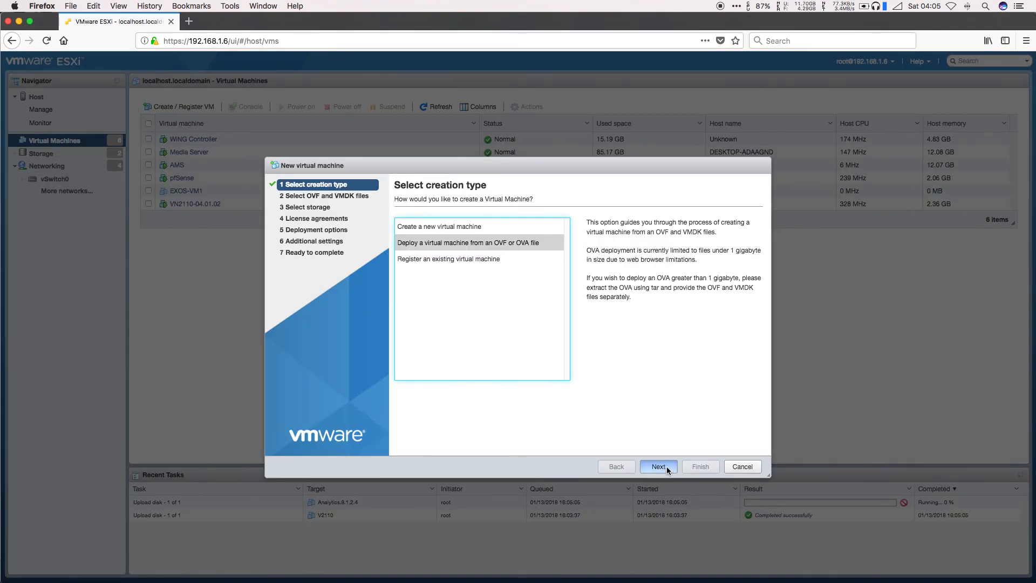